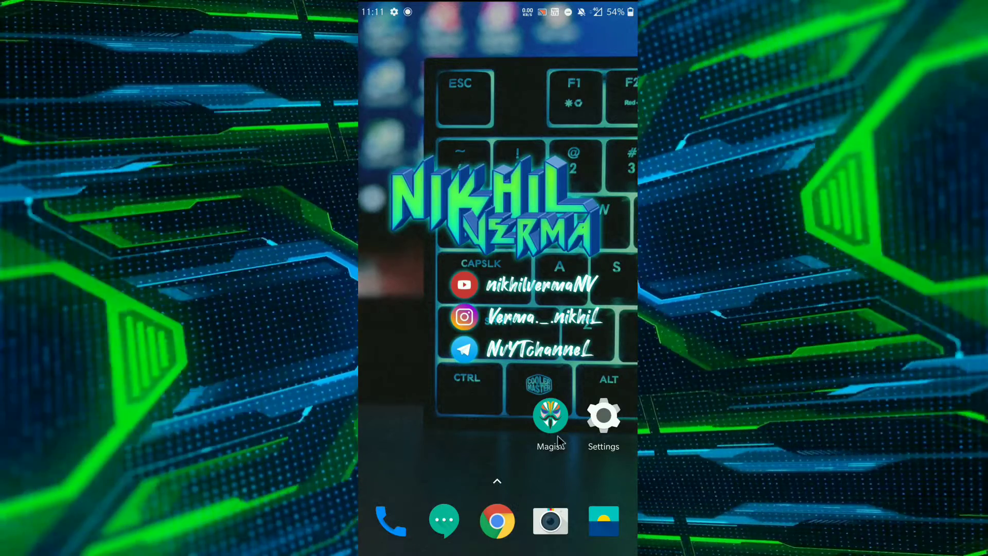
Set the update channel to Beta, then refresh Home to show Magisk 21.0 and Manager 8.0.0
{"action": "left_click", "coordinate": [551, 416]}
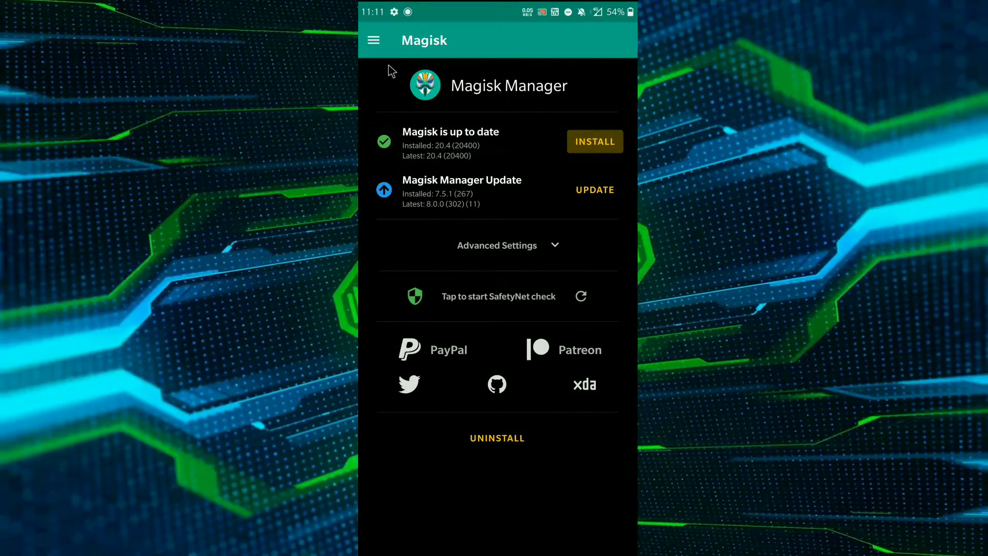
{"action": "left_click", "coordinate": [375, 41]}
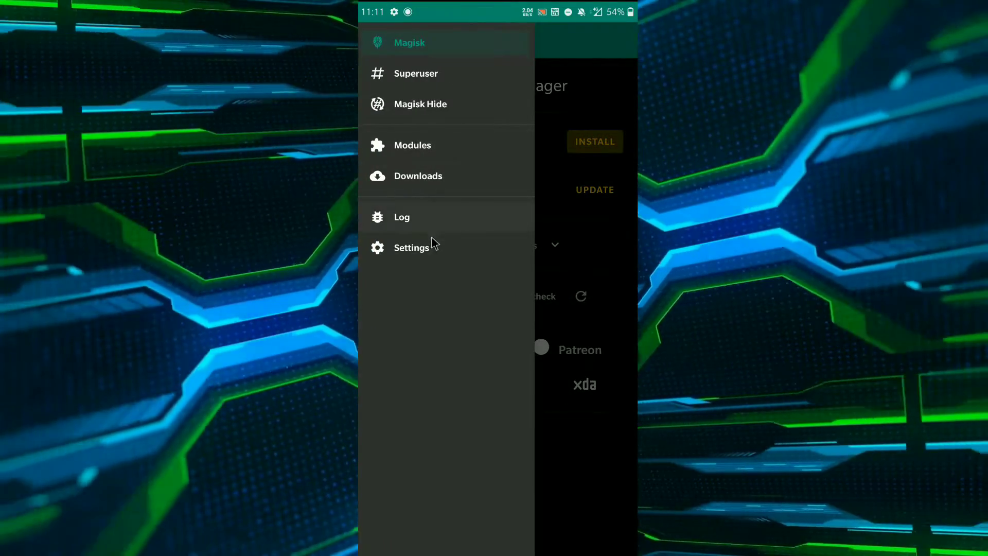
{"action": "left_click", "coordinate": [436, 248]}
{"action": "scroll", "coordinate": [478, 335], "scroll_direction": "down", "scroll_amount": 1}
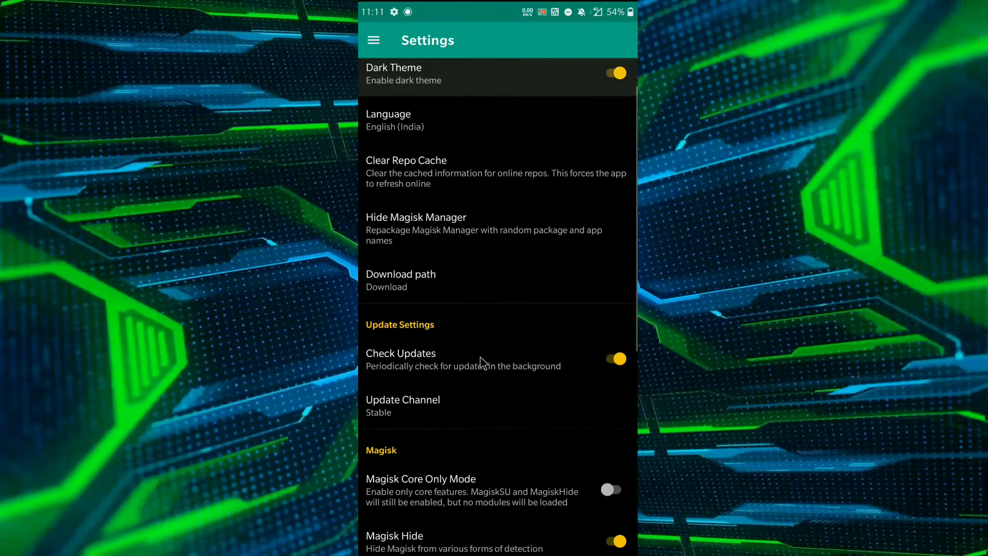
{"action": "left_click", "coordinate": [428, 416]}
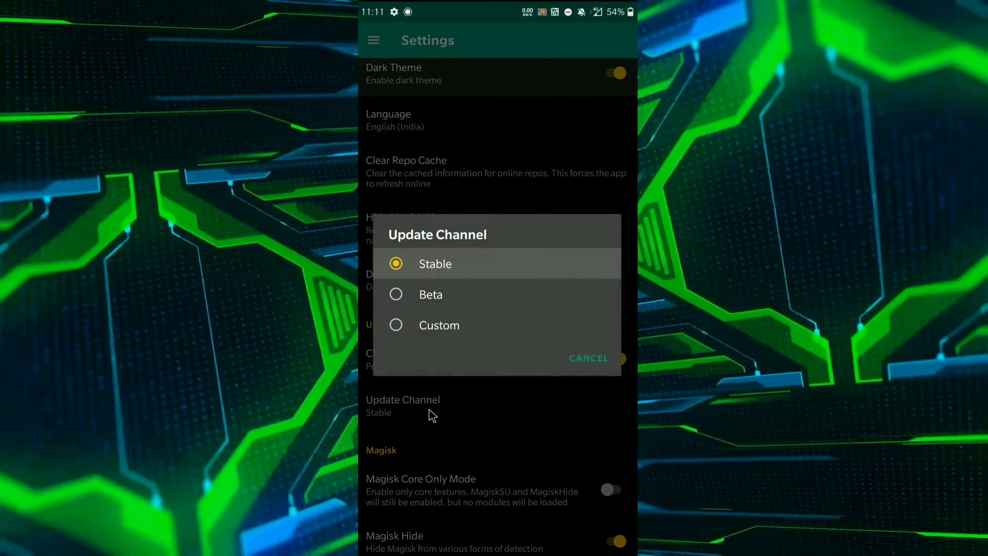
{"action": "left_click", "coordinate": [454, 304]}
{"action": "right_click", "coordinate": [489, 311]}
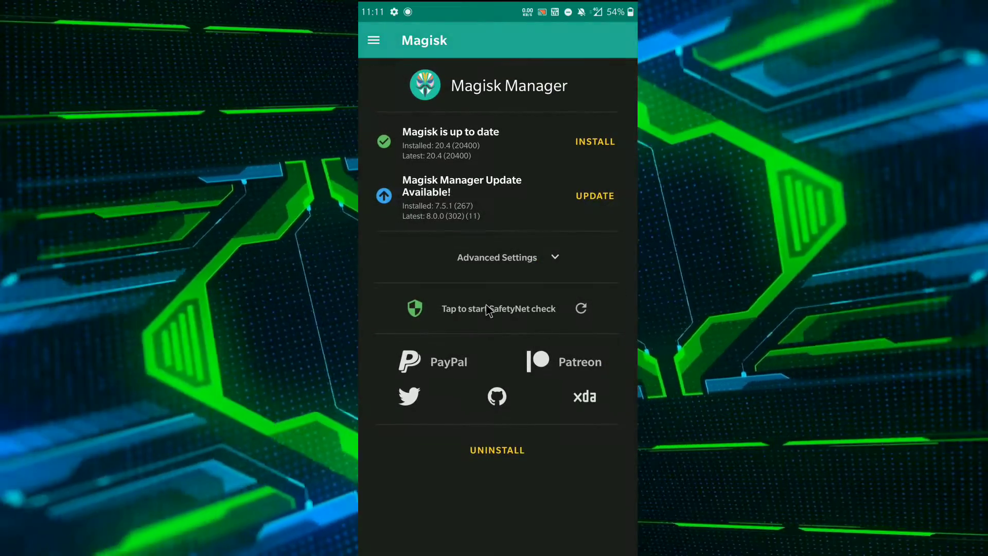
{"action": "left_click_drag", "start_coordinate": [484, 147], "coordinate": [476, 426]}
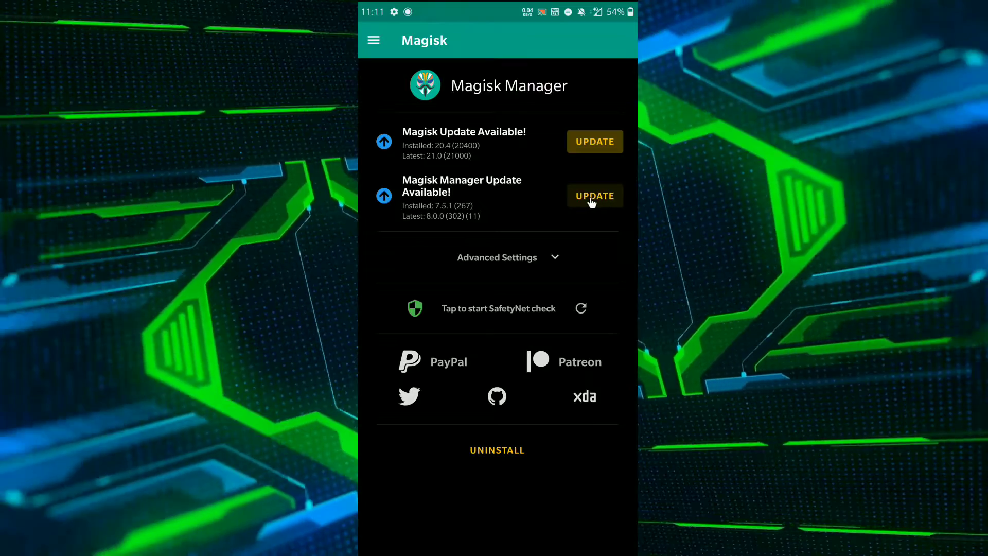
Install the MagiskManager-v8.0.0 update after allowing installs from this source
{"action": "left_click", "coordinate": [597, 206]}
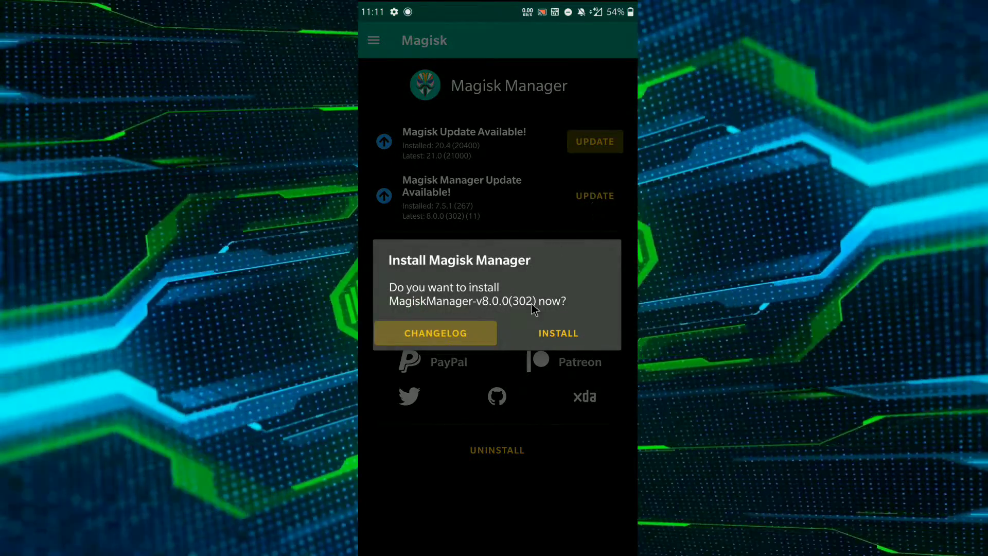
{"action": "left_click", "coordinate": [558, 332]}
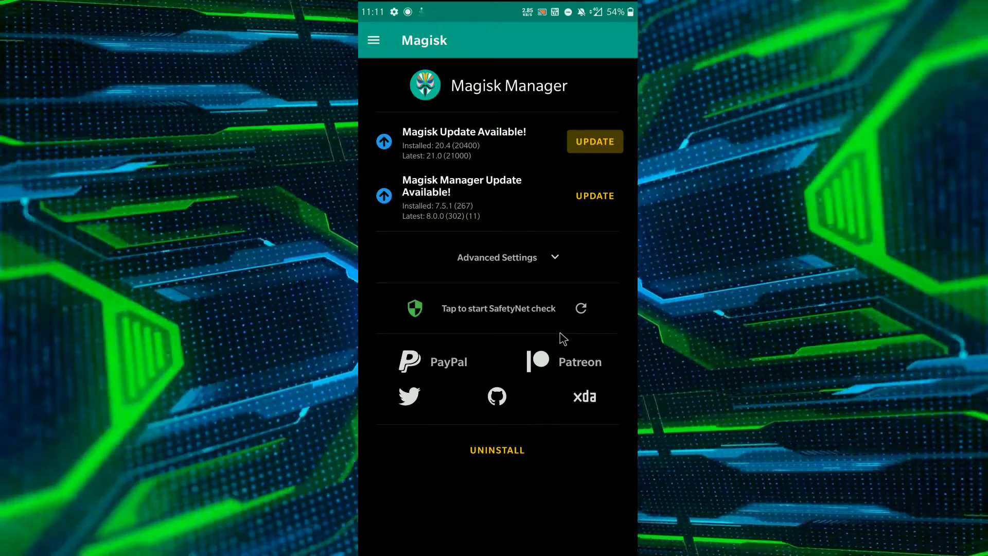
{"action": "left_click_drag", "start_coordinate": [537, 11], "coordinate": [533, 362]}
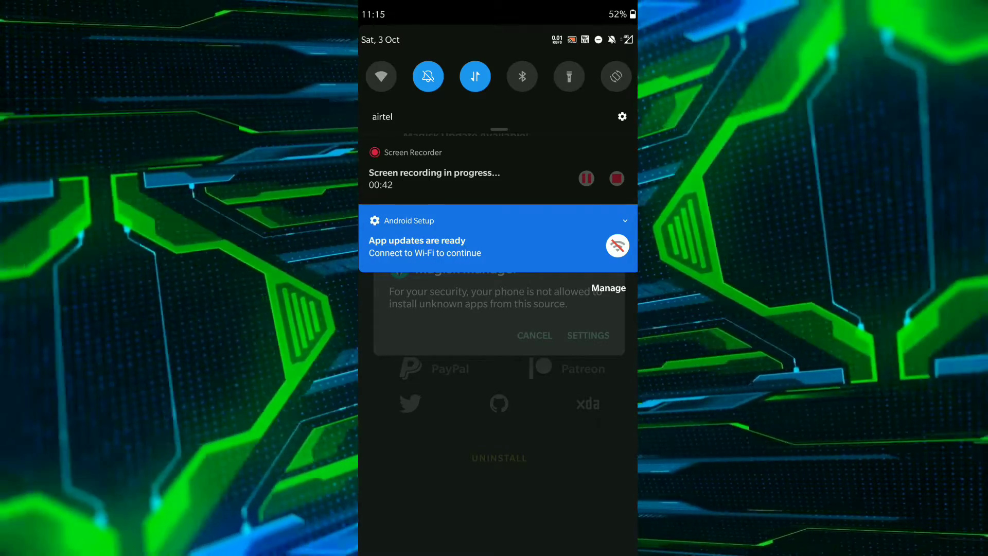
{"action": "left_click", "coordinate": [578, 417]}
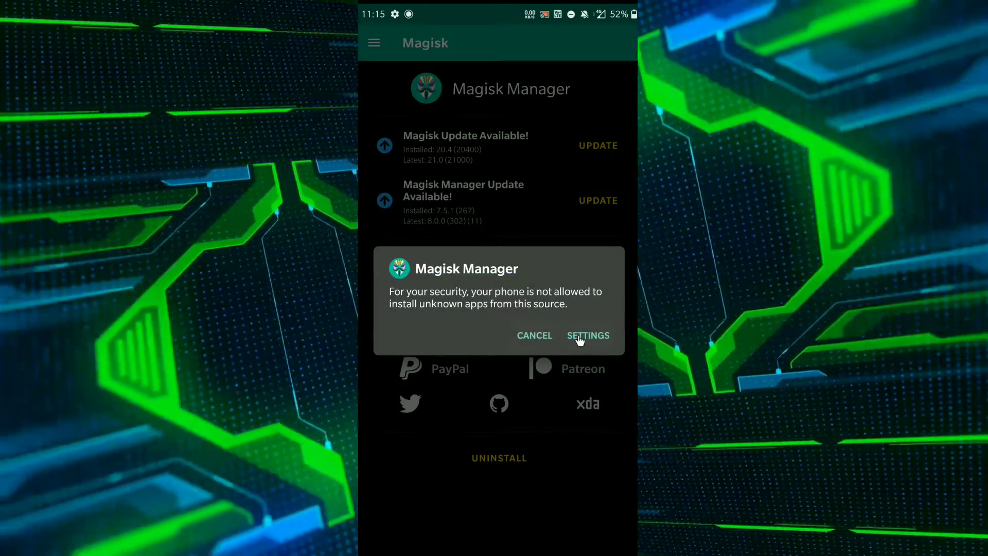
{"action": "left_click", "coordinate": [584, 335]}
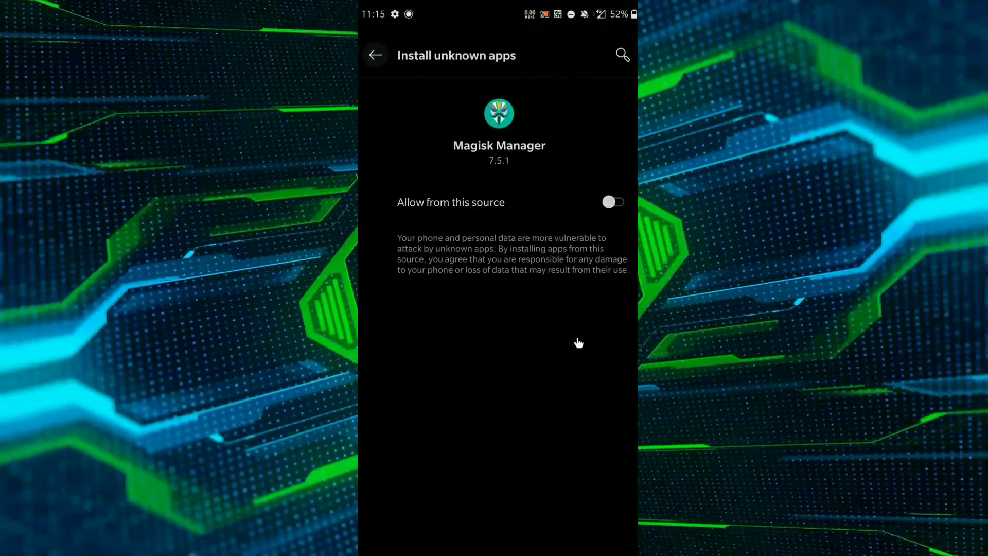
{"action": "left_click", "coordinate": [602, 204]}
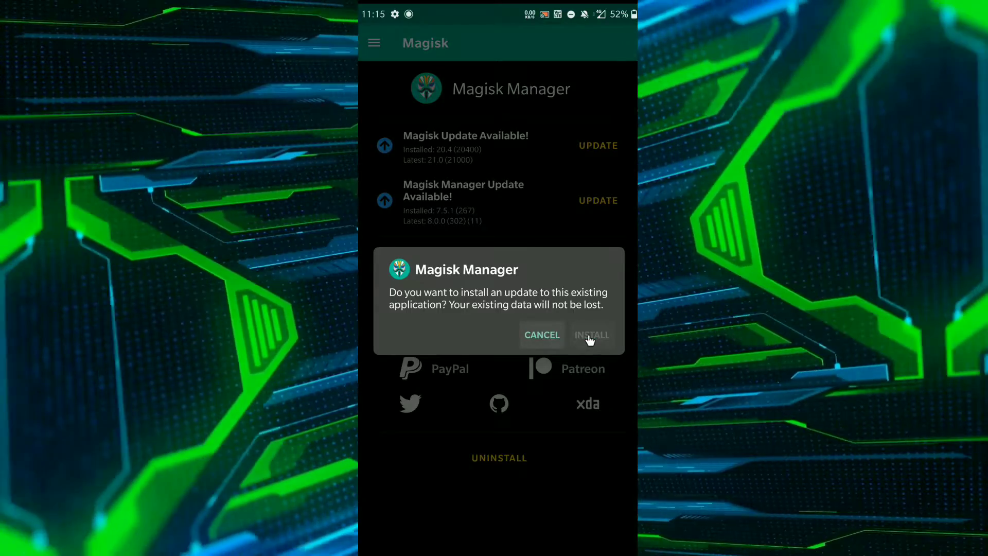
{"action": "left_click", "coordinate": [591, 335]}
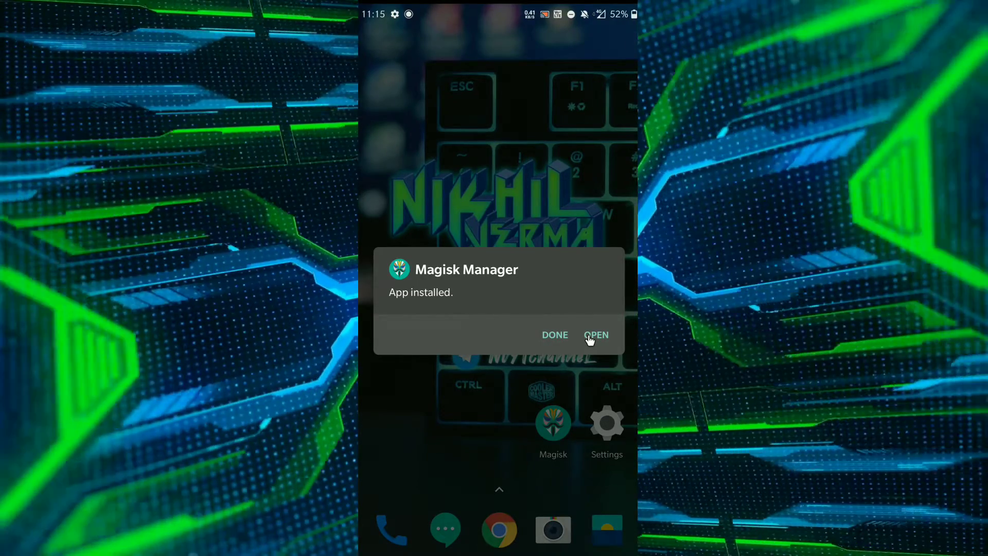
Launch Manager 8.0.0 and flash Magisk 21.0 using Direct Install (Recommended)
{"action": "left_click", "coordinate": [591, 339]}
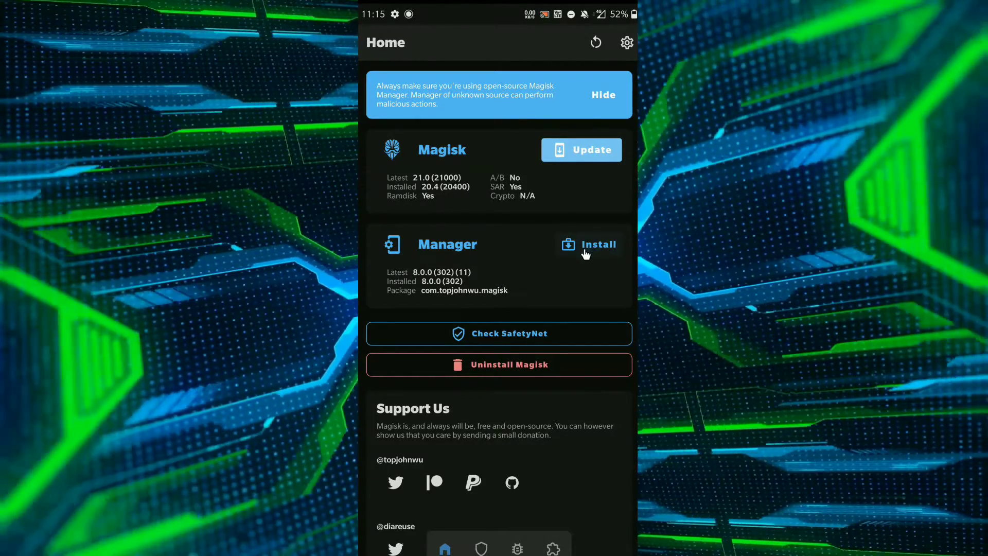
{"action": "left_click", "coordinate": [574, 153]}
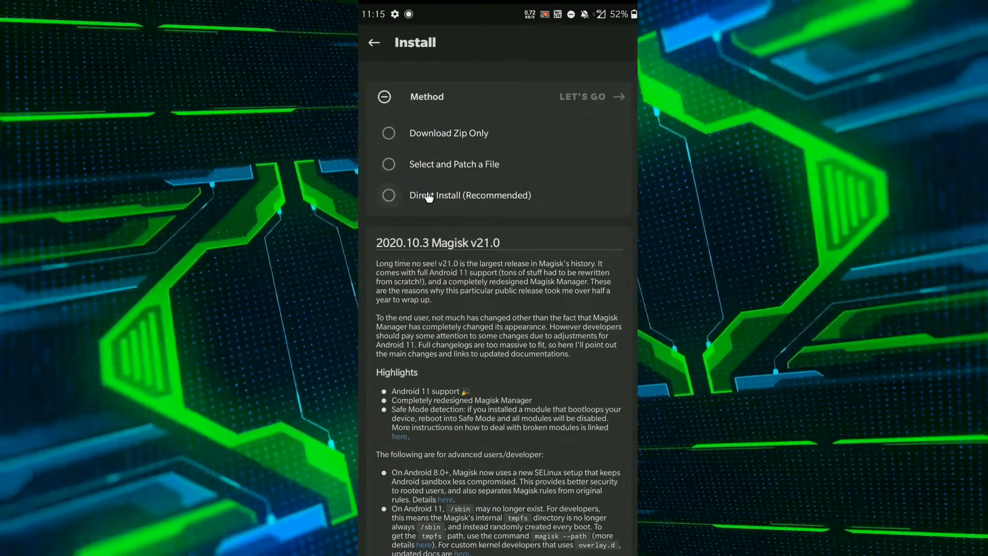
{"action": "left_click", "coordinate": [428, 199]}
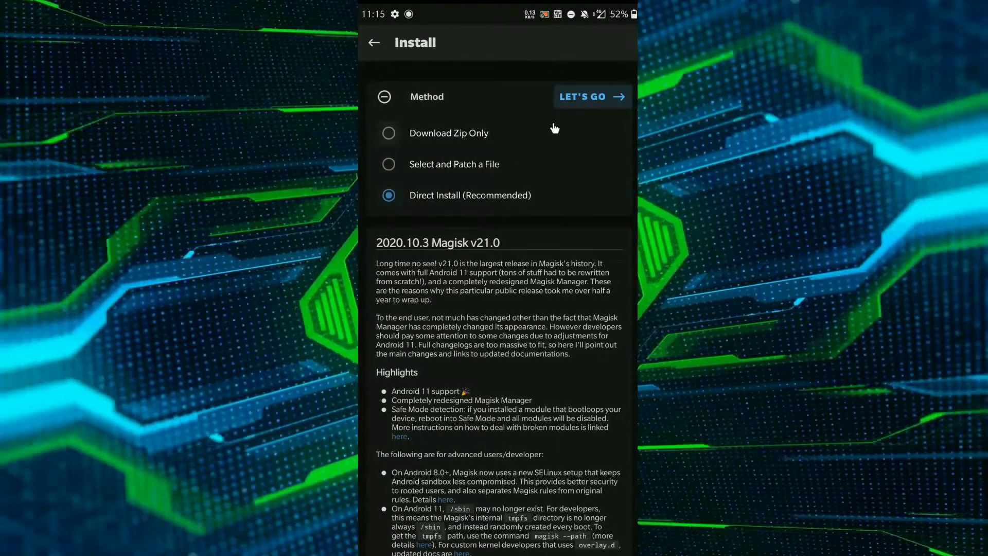
{"action": "left_click", "coordinate": [563, 103]}
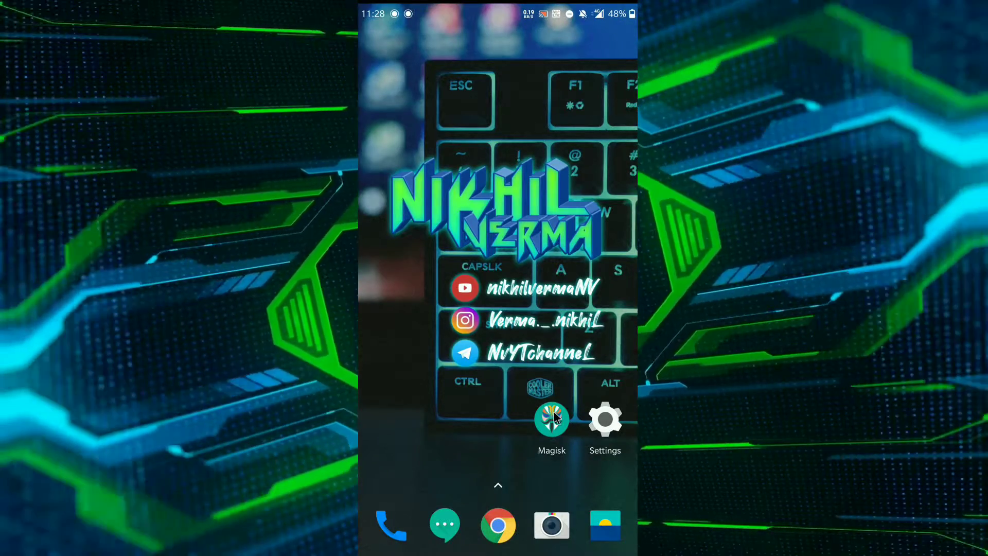
Reopen Magisk Manager after the reboot and scroll through its Settings page
{"action": "left_click_drag", "start_coordinate": [551, 419], "coordinate": [551, 424]}
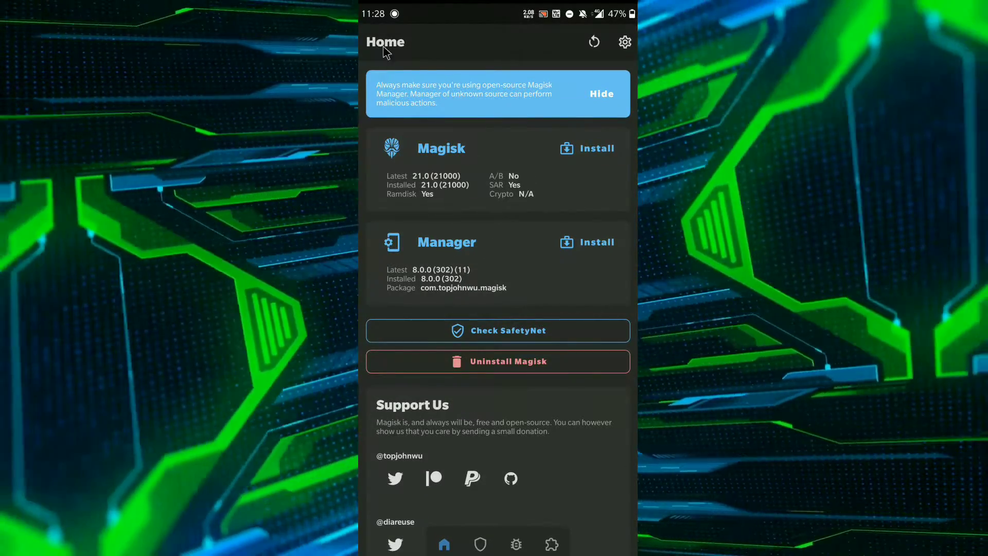
{"action": "left_click", "coordinate": [624, 43]}
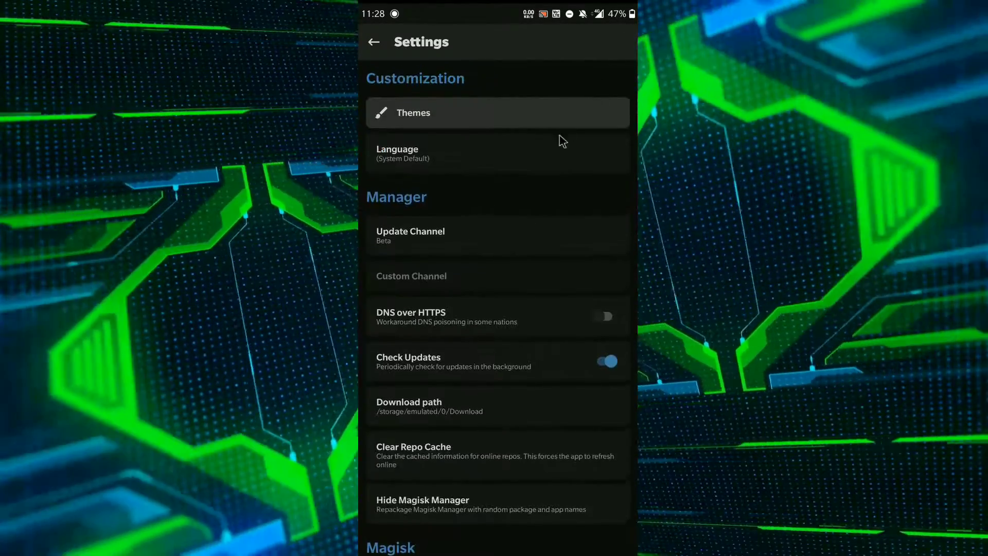
{"action": "scroll", "coordinate": [496, 264], "scroll_direction": "down", "scroll_amount": 2}
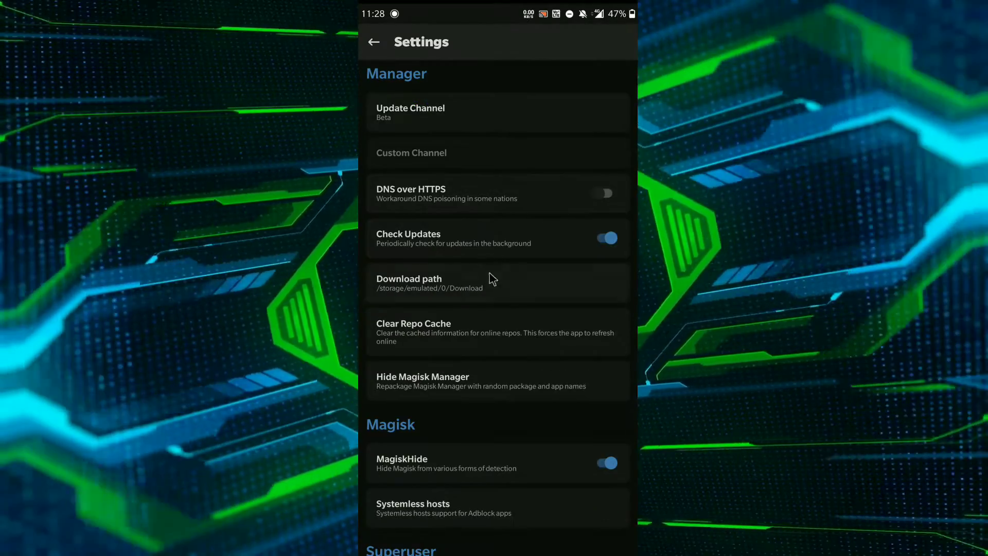
{"action": "scroll", "coordinate": [486, 376], "scroll_direction": "down", "scroll_amount": 3}
{"action": "scroll", "coordinate": [486, 376], "scroll_direction": "down", "scroll_amount": 5}
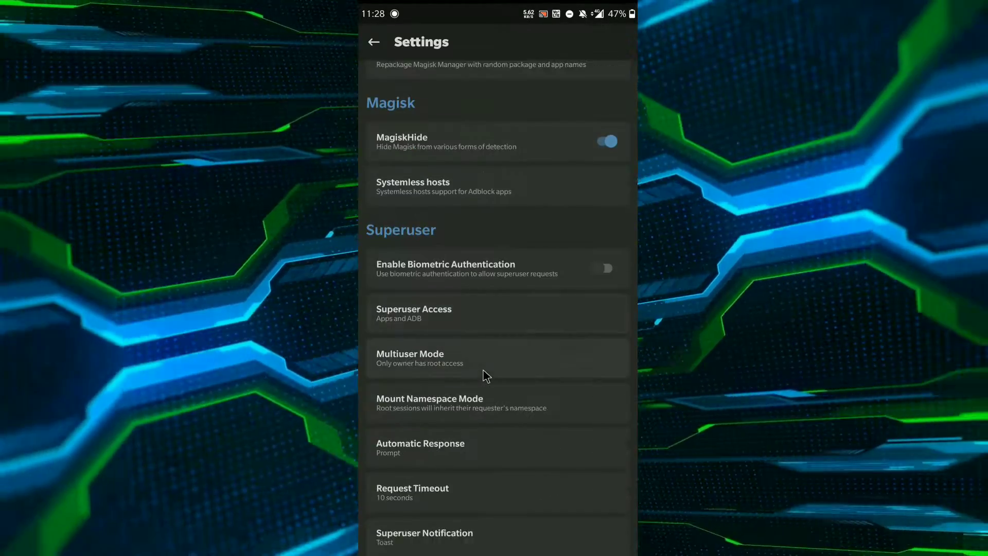
{"action": "scroll", "coordinate": [486, 375], "scroll_direction": "up", "scroll_amount": 10}
Browse the Superuser list, MagiskHide apps and Logs, ending on Modules showing Fullscreen Gestures (Q)
{"action": "right_click", "coordinate": [487, 376]}
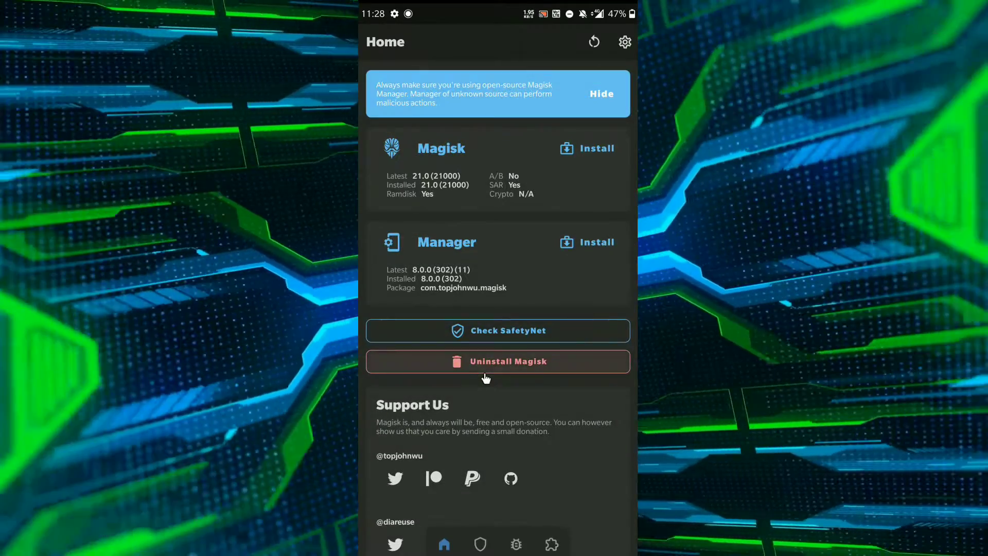
{"action": "left_click", "coordinate": [484, 549]}
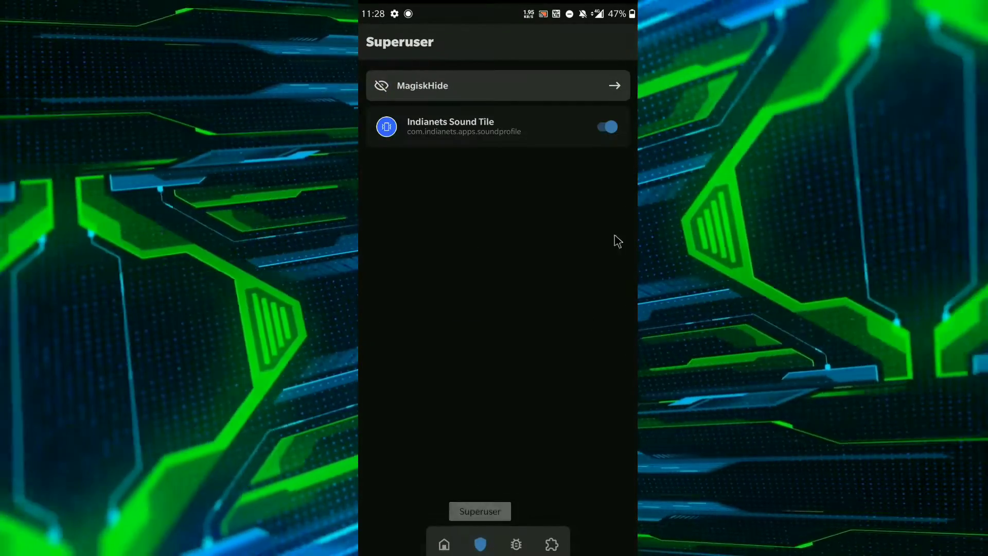
{"action": "left_click", "coordinate": [524, 89]}
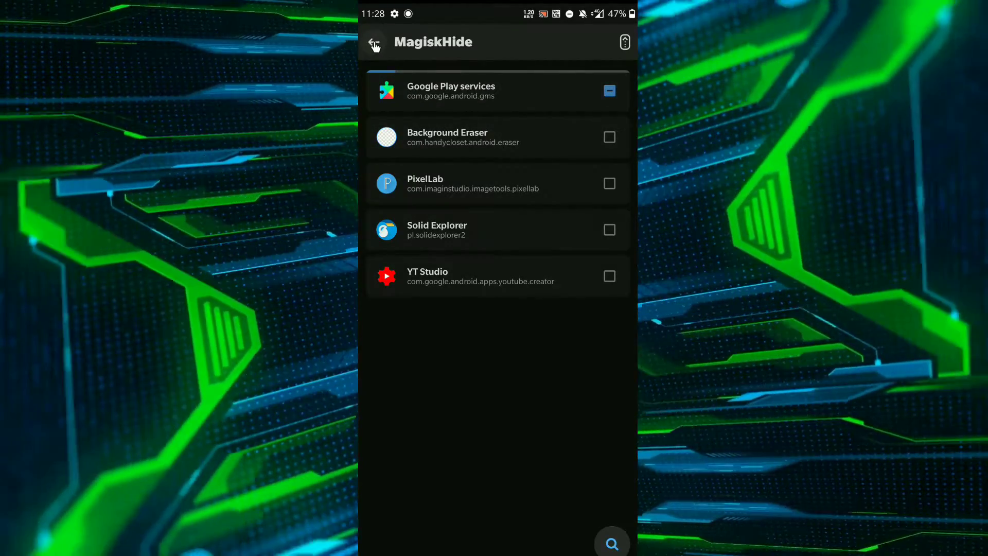
{"action": "left_click", "coordinate": [373, 45]}
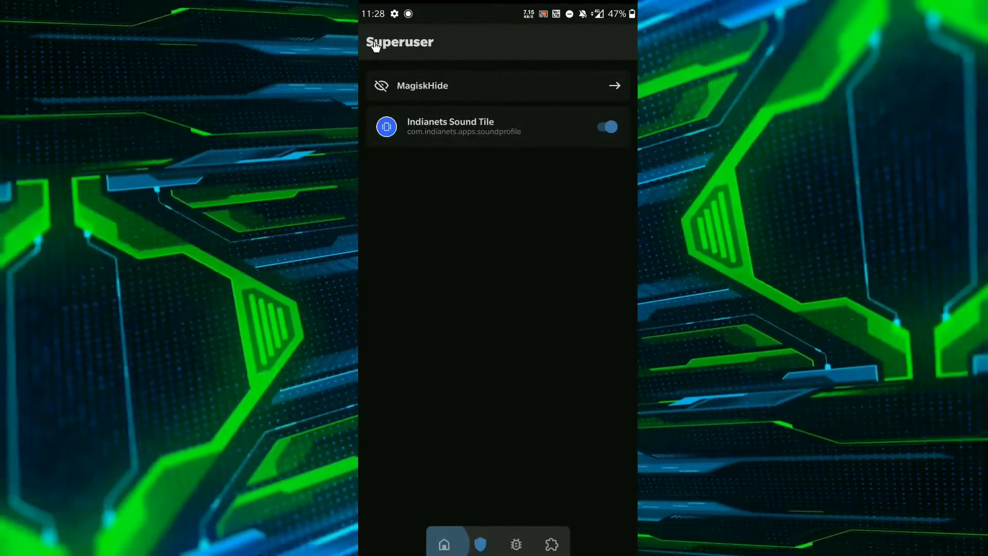
{"action": "left_click", "coordinate": [516, 544]}
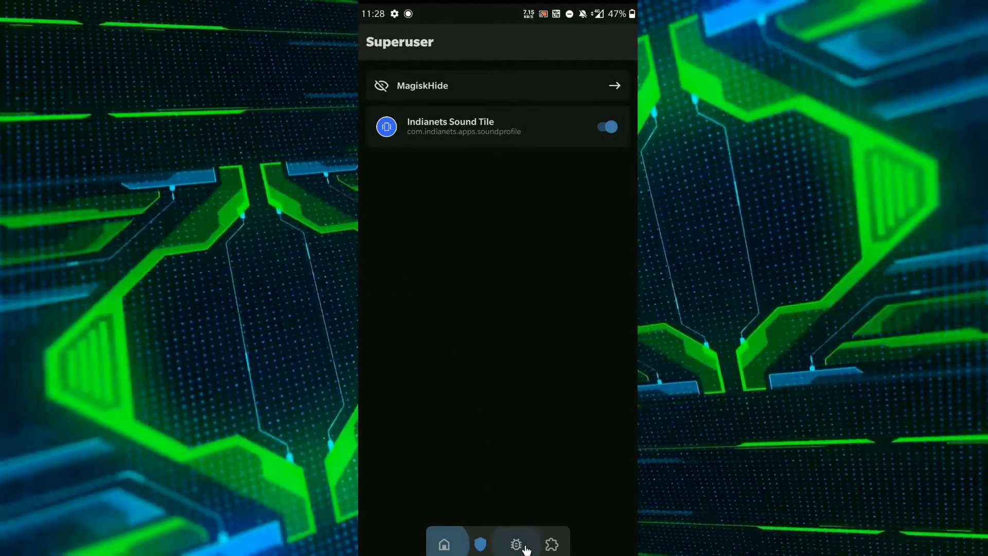
{"action": "left_click", "coordinate": [551, 546]}
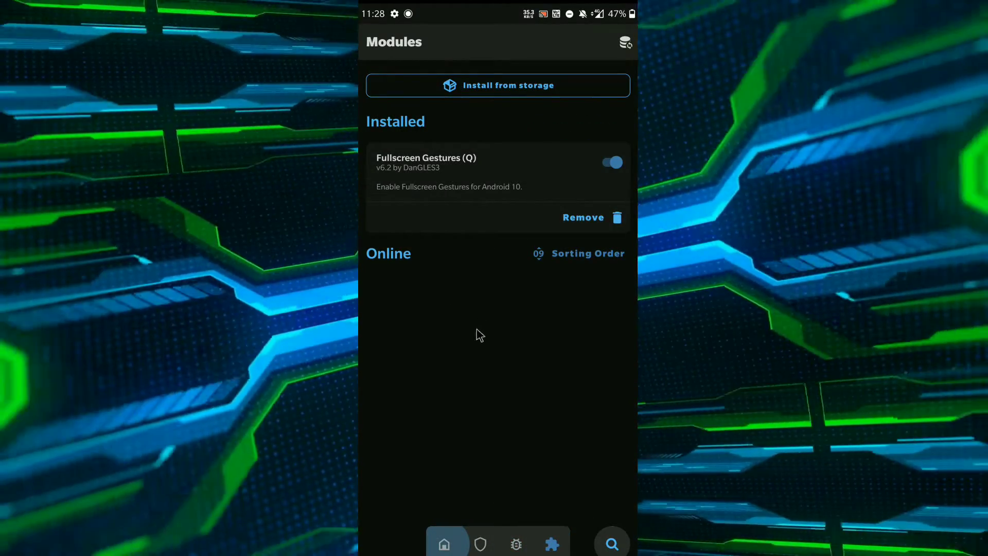
Reload module data to list updates and online modules, then hide the open-source warning on Home
{"action": "left_click", "coordinate": [625, 43]}
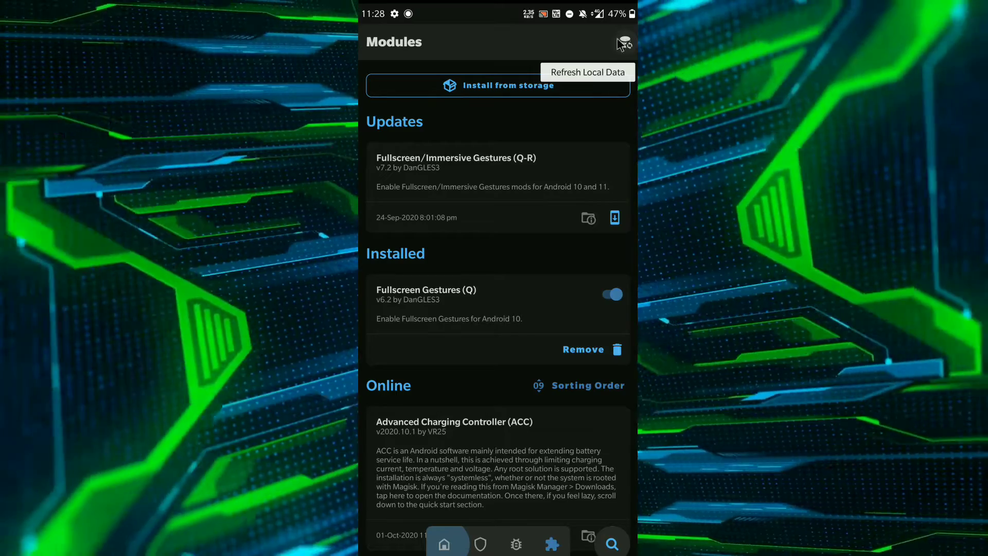
{"action": "scroll", "coordinate": [488, 362], "scroll_direction": "down", "scroll_amount": 5}
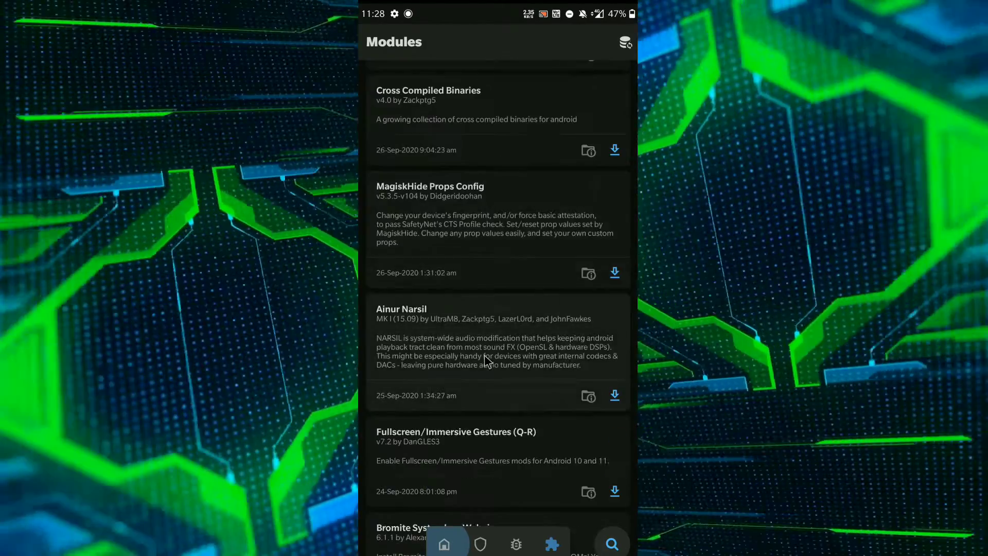
{"action": "scroll", "coordinate": [488, 363], "scroll_direction": "up", "scroll_amount": 15}
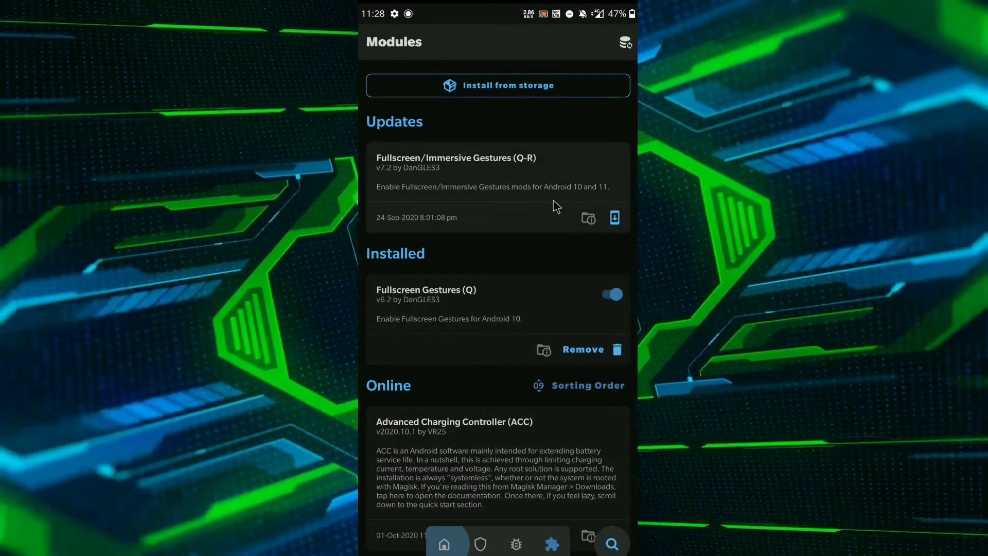
{"action": "left_click", "coordinate": [446, 542]}
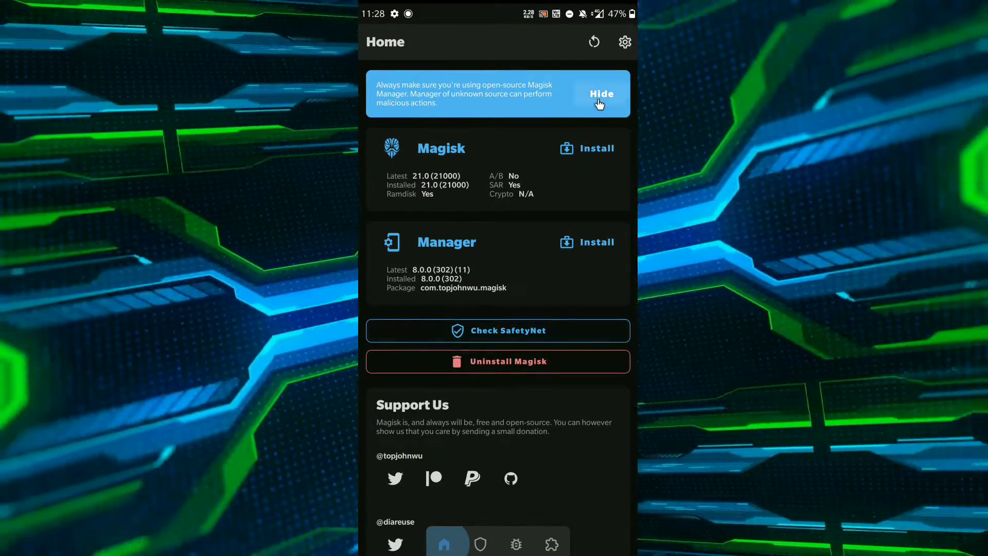
{"action": "left_click", "coordinate": [601, 94]}
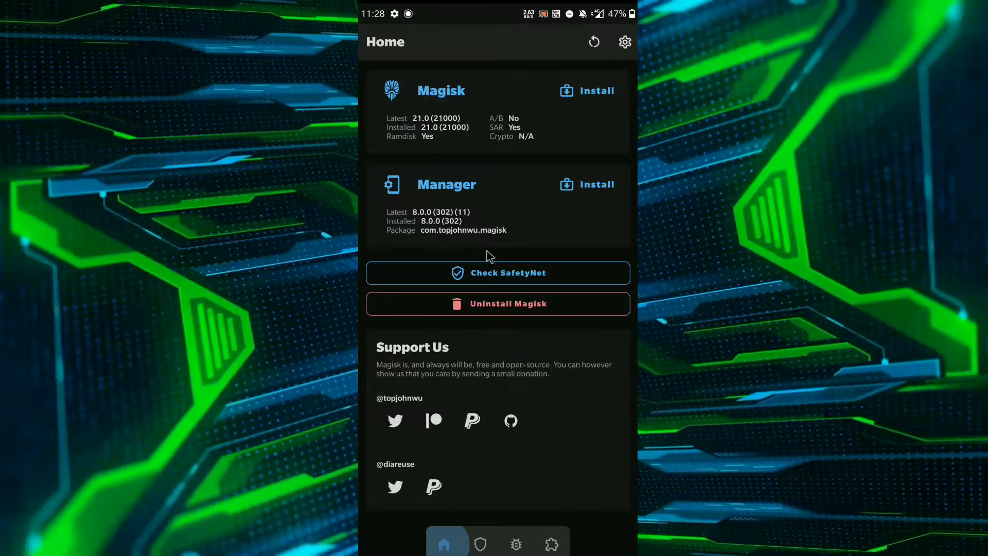